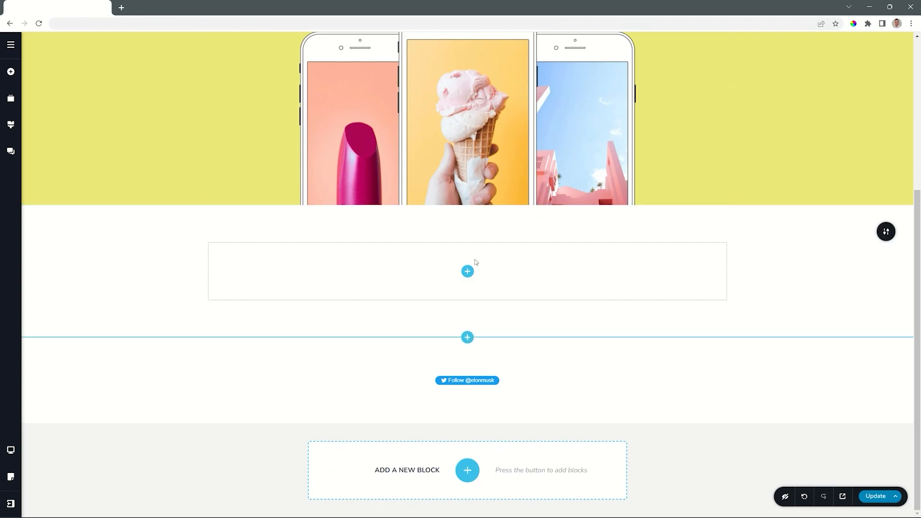
Add a Timeline element to the empty block and insert a text, a button and a line element into Tab 1's box
click(467, 271)
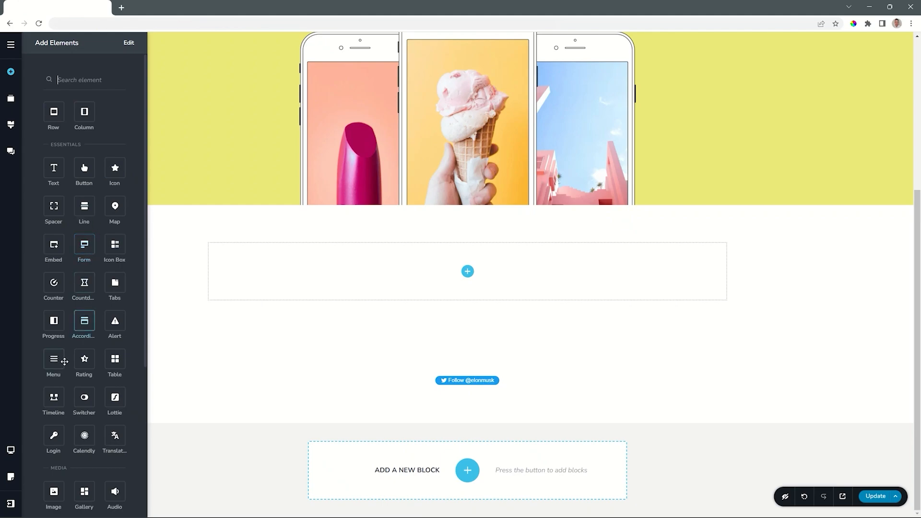
drag(57, 396, 469, 272)
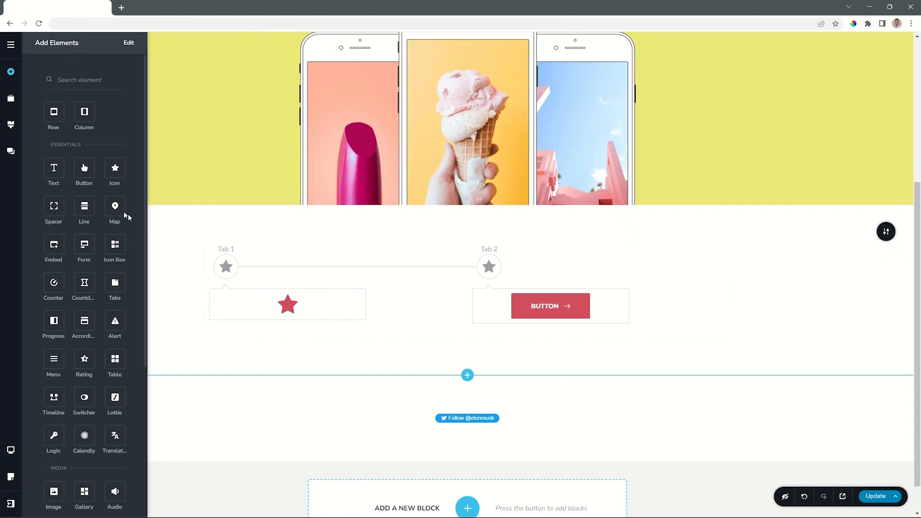
drag(53, 168, 267, 297)
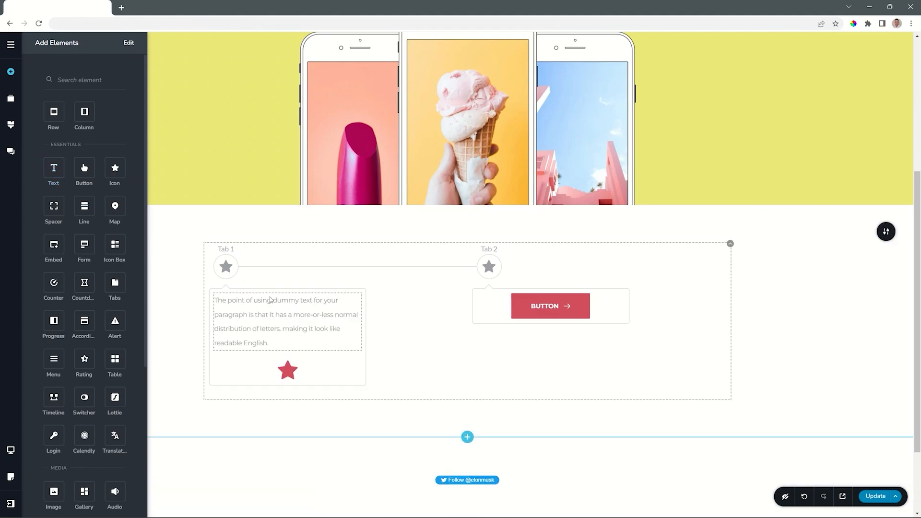
drag(84, 184, 249, 352)
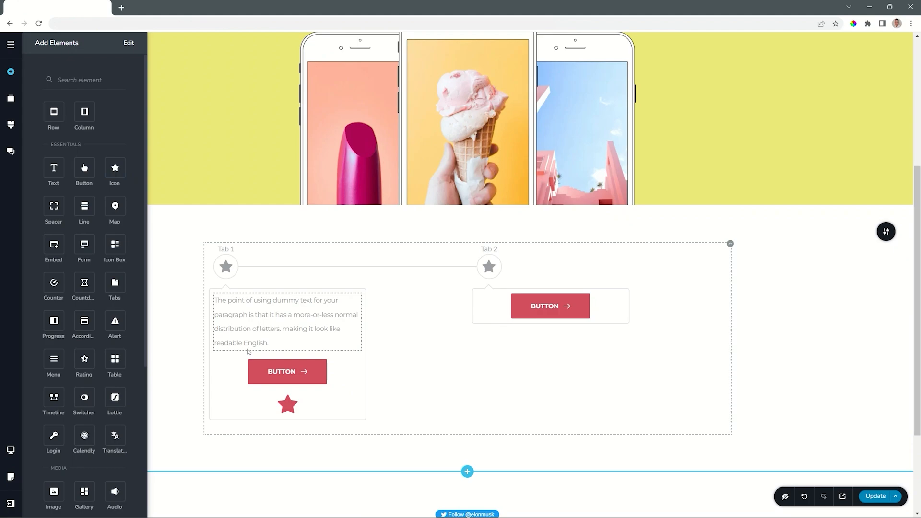
drag(85, 207, 237, 381)
Add another text element at the start of Tab 1's box and replace its dummy text with "Heading 1"
drag(54, 168, 240, 301)
triple_click(242, 306)
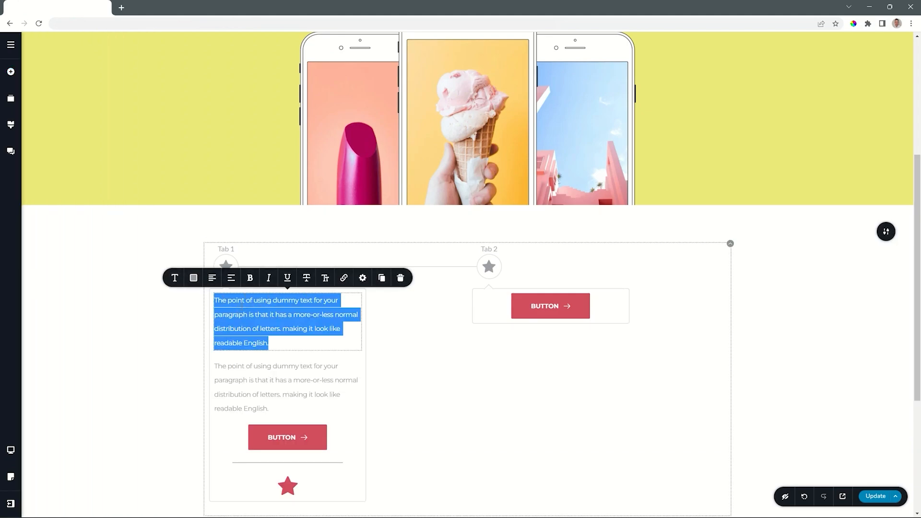
text(Heading 1)
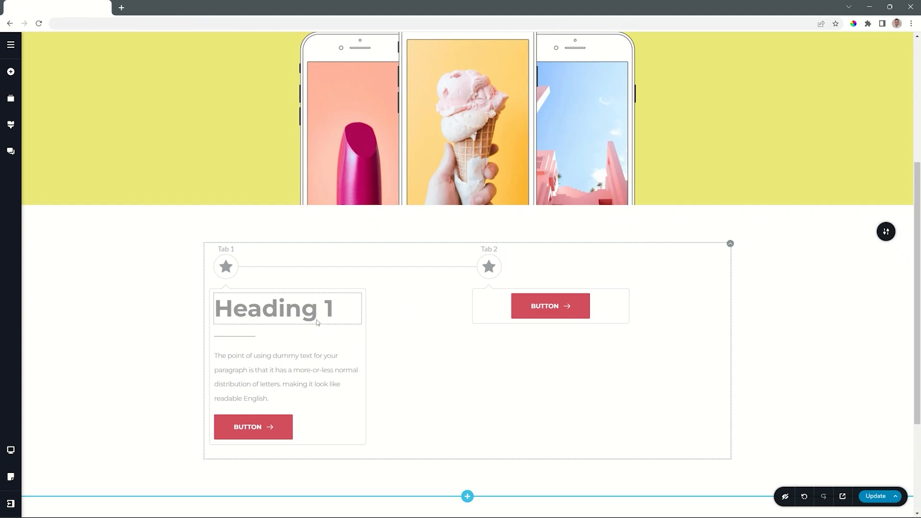
Duplicate the completed Tab 1 timeline item twice
click(229, 267)
click(255, 238)
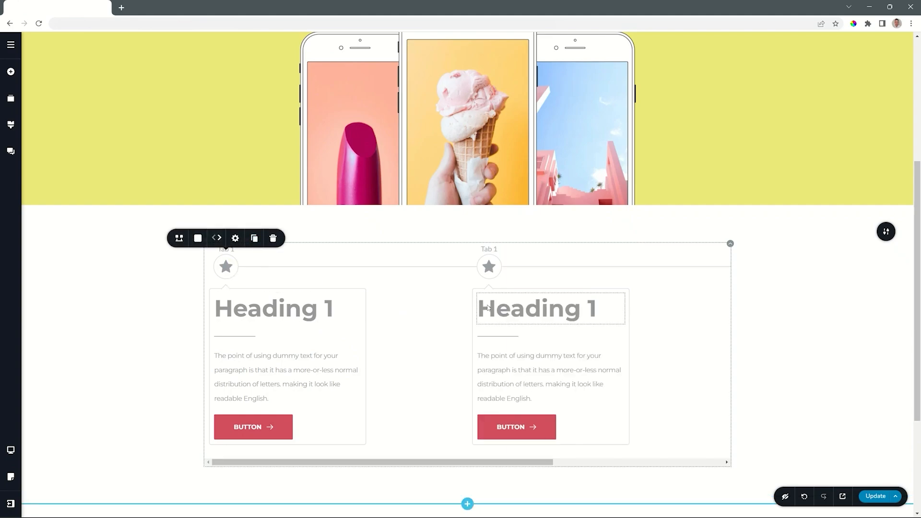
click(256, 239)
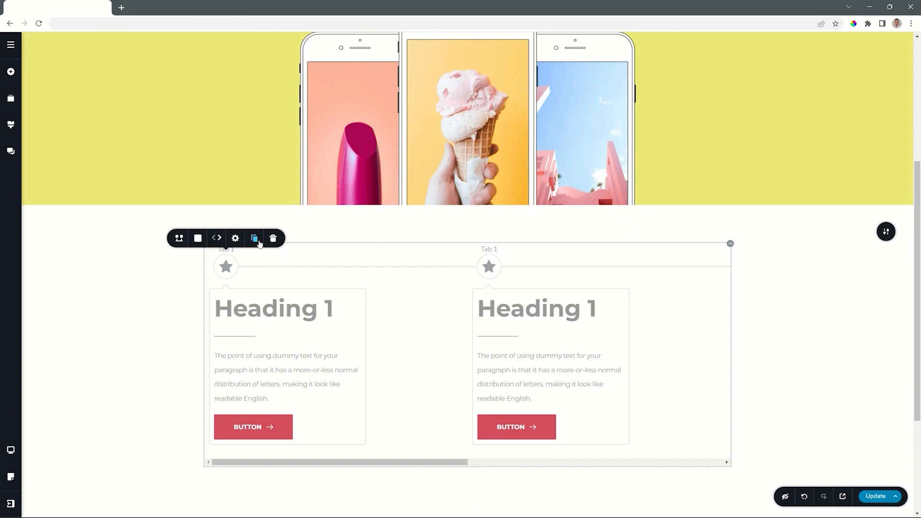
Delete the original Tab 2 item, containing only a button, from the end of the timeline
drag(335, 463, 504, 462)
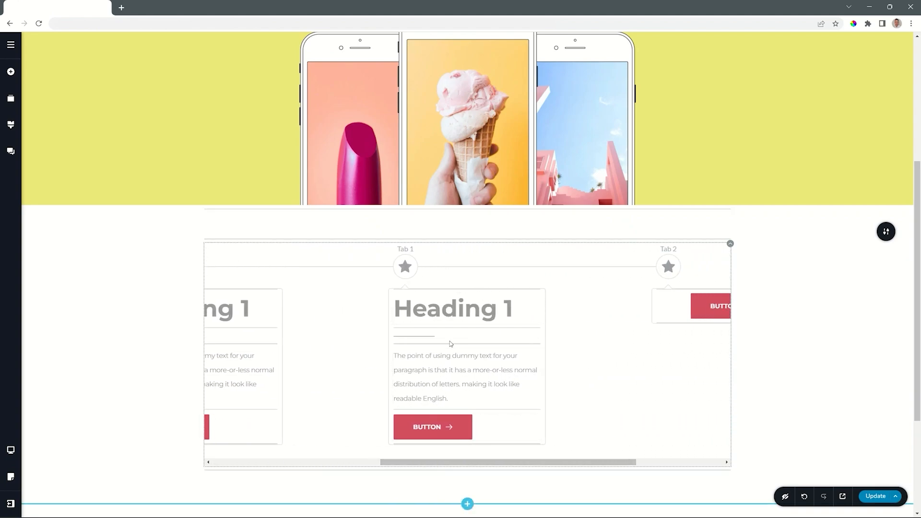
drag(416, 464, 515, 467)
mouse_move(500, 272)
click(545, 239)
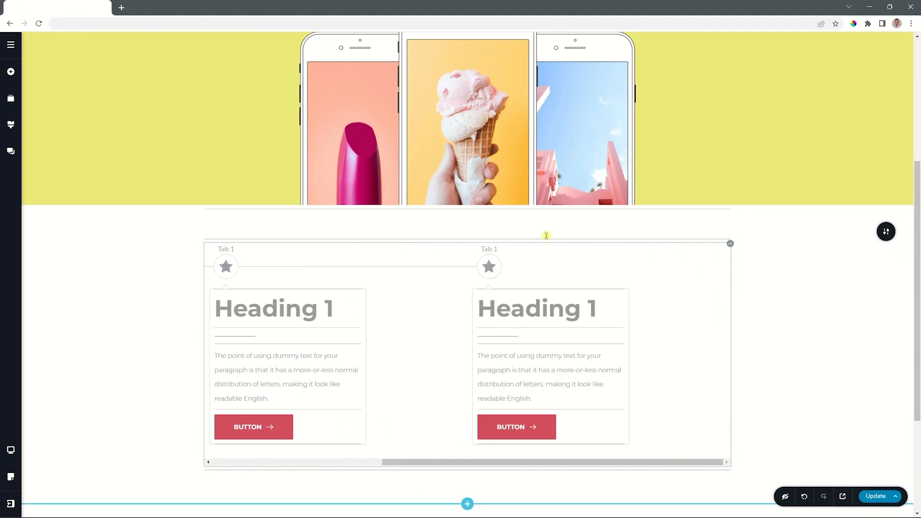
Rename the second and third timeline items as Tab 2 and Tab 3
click(486, 463)
drag(486, 465, 290, 467)
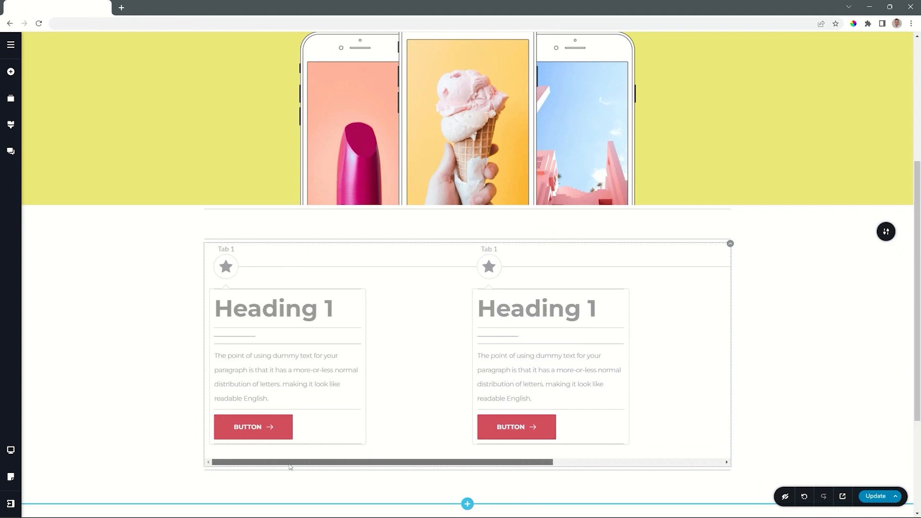
mouse_move(490, 250)
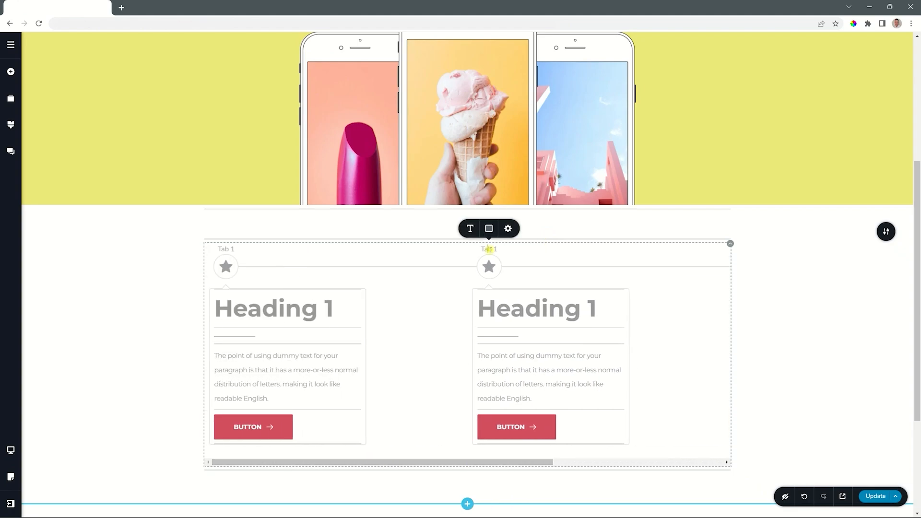
click(499, 250)
key(BackSpace)
text(2)
drag(493, 463, 637, 464)
click(540, 249)
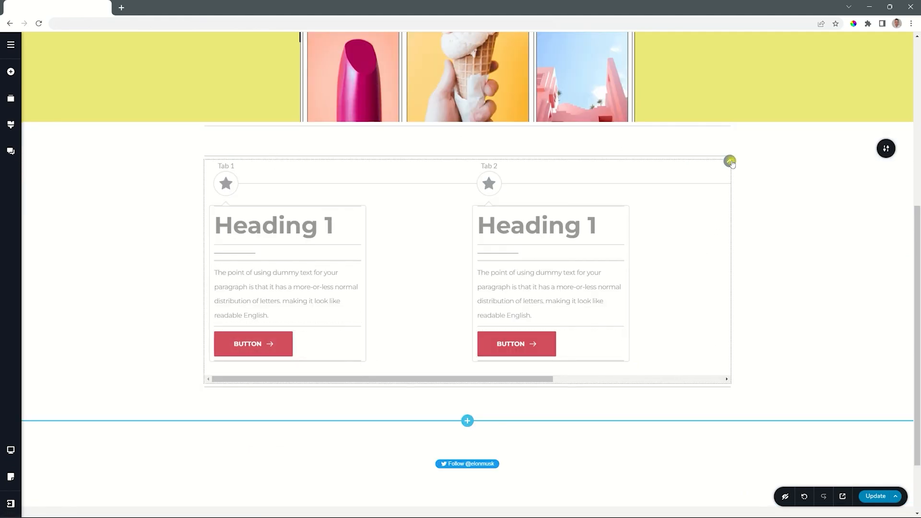
Try a 28 px padding around the timeline element and set it back to 0 px
click(730, 162)
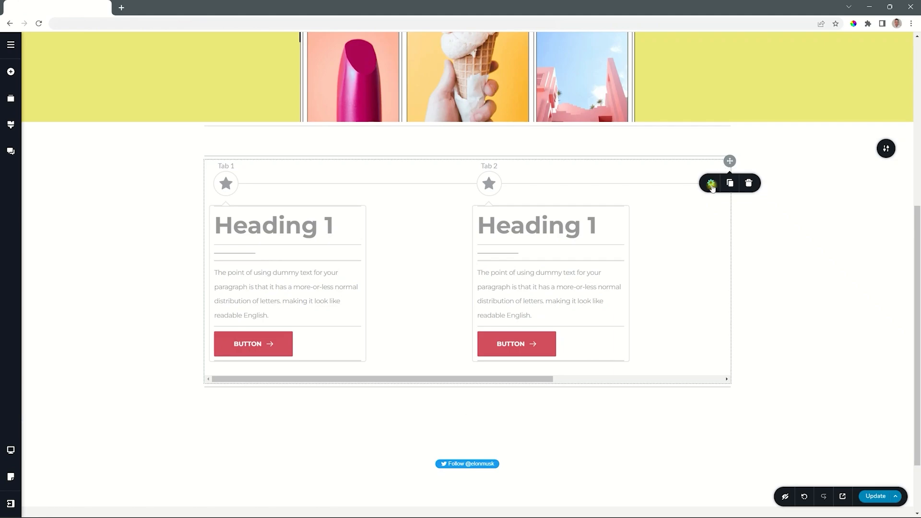
click(711, 187)
drag(813, 119, 830, 119)
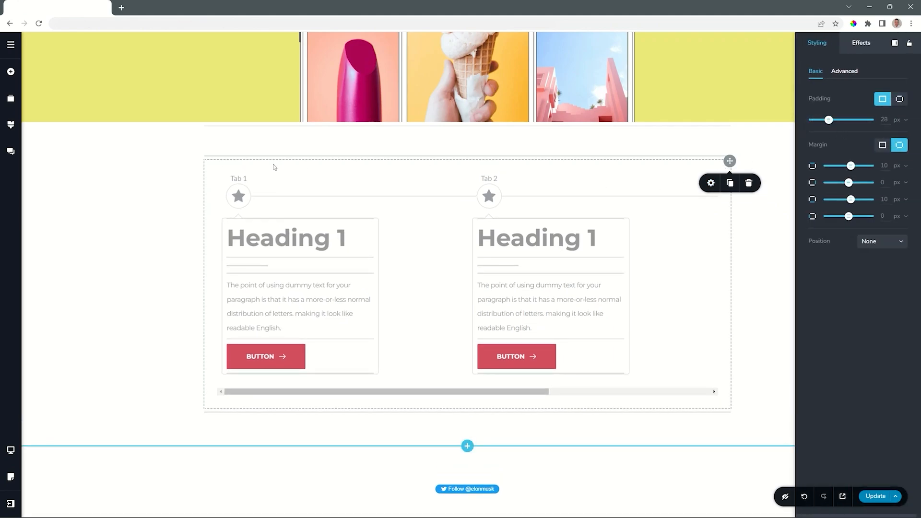
drag(829, 119, 805, 120)
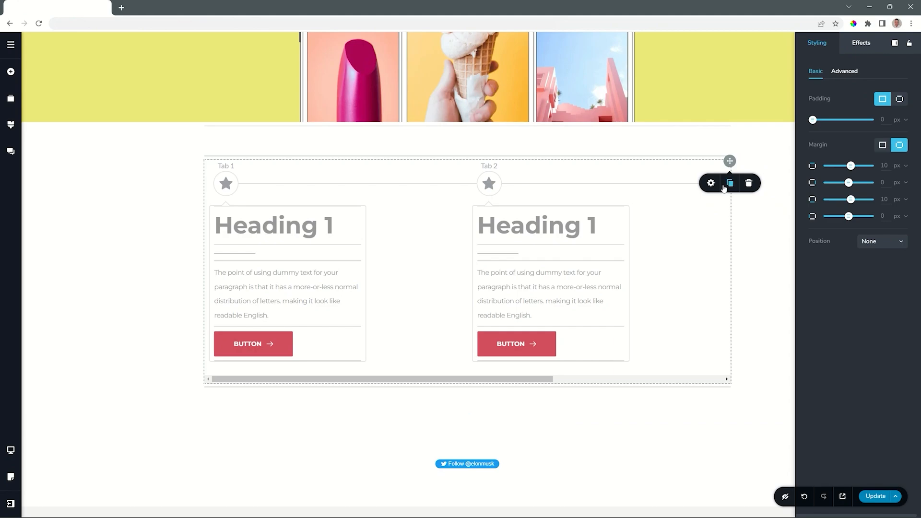
click(750, 185)
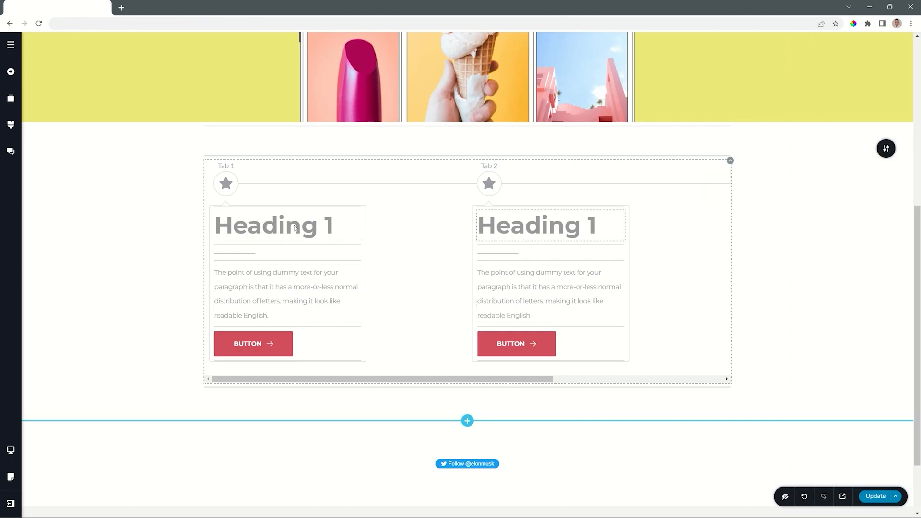
Try widths of 324, 300 and 422 px for the timeline's content boxes
click(226, 183)
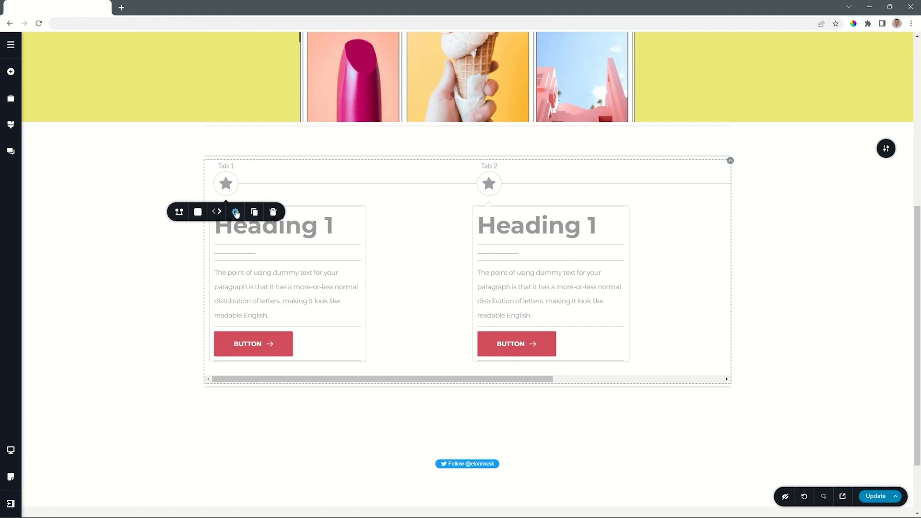
click(235, 213)
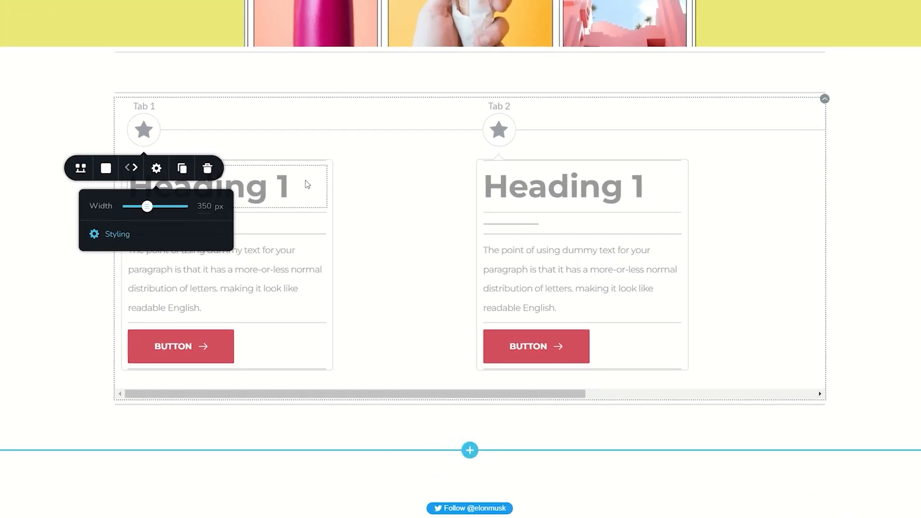
mouse_move(149, 207)
mouse_down()
mouse_move(163, 207)
mouse_move(145, 208)
mouse_up()
double_click(201, 206)
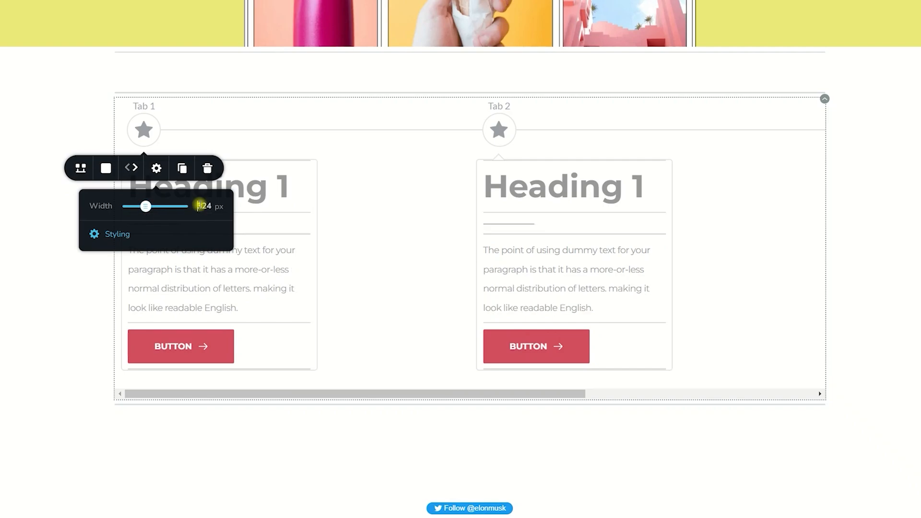
text(300)
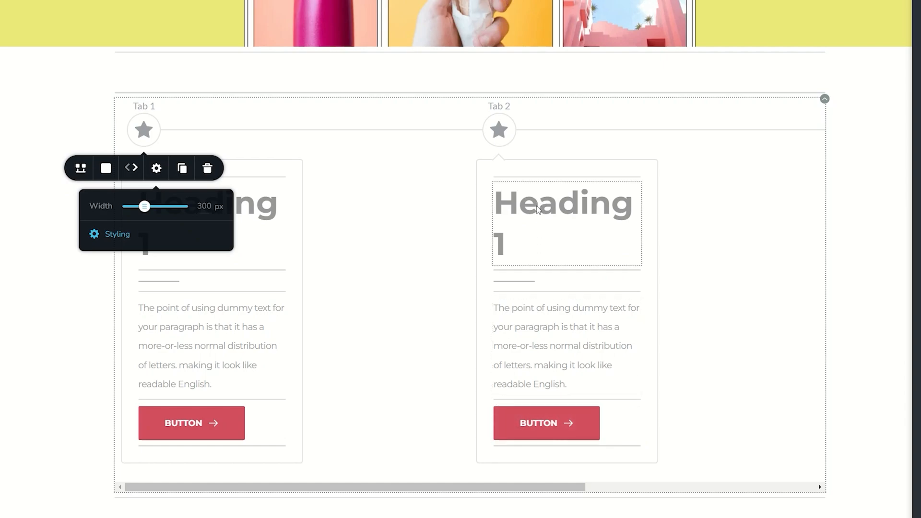
drag(150, 207, 150, 205)
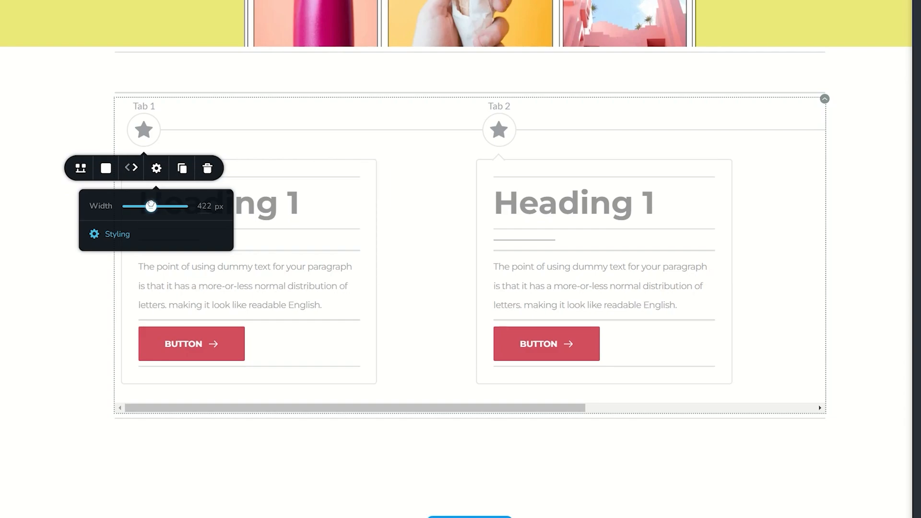
Try the vertical timeline orientation and switch back to horizontal
click(81, 169)
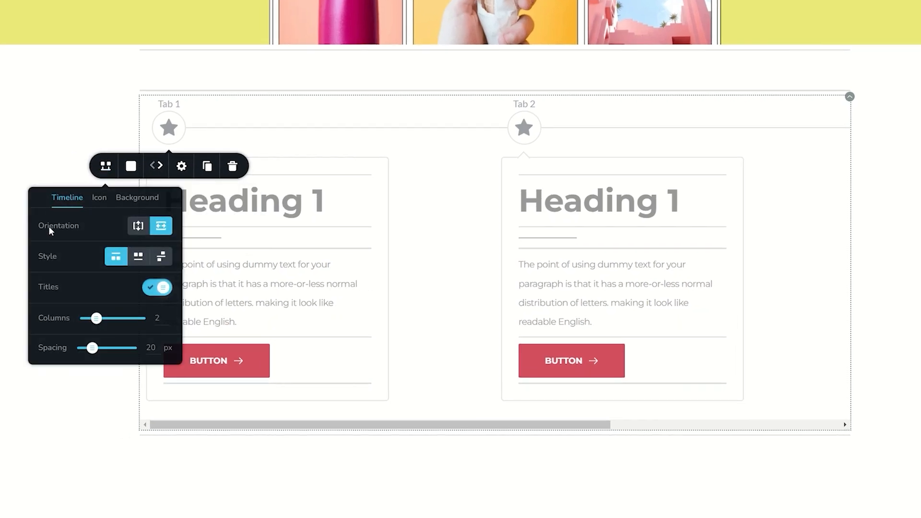
click(139, 229)
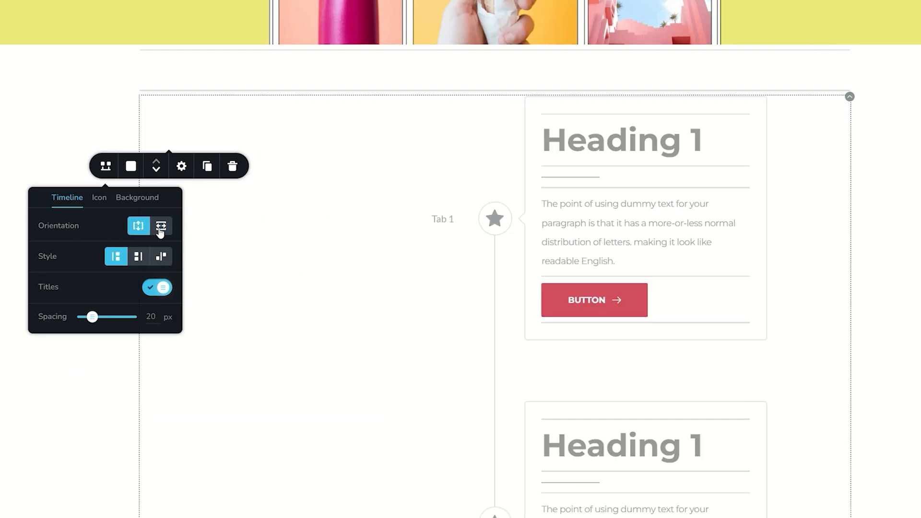
click(161, 226)
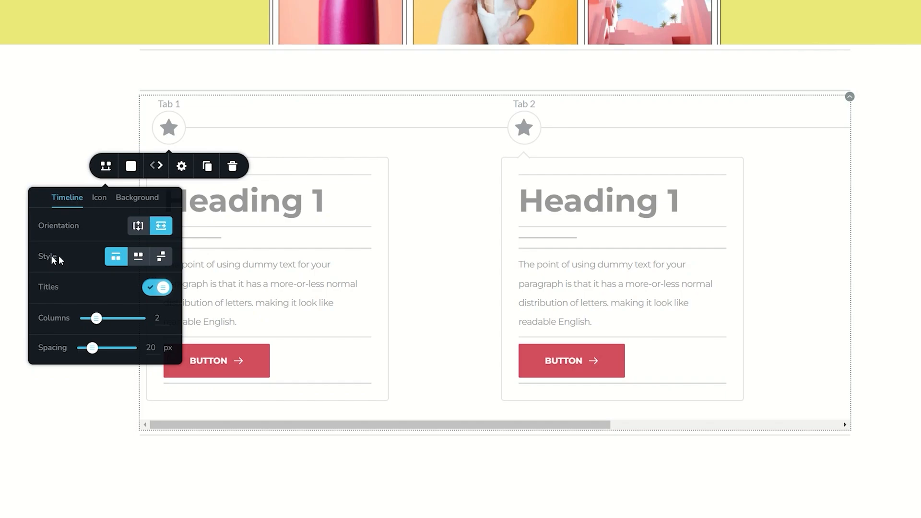
Try the second and third timeline styles before restoring the first, and turn the titles off and on again
click(146, 259)
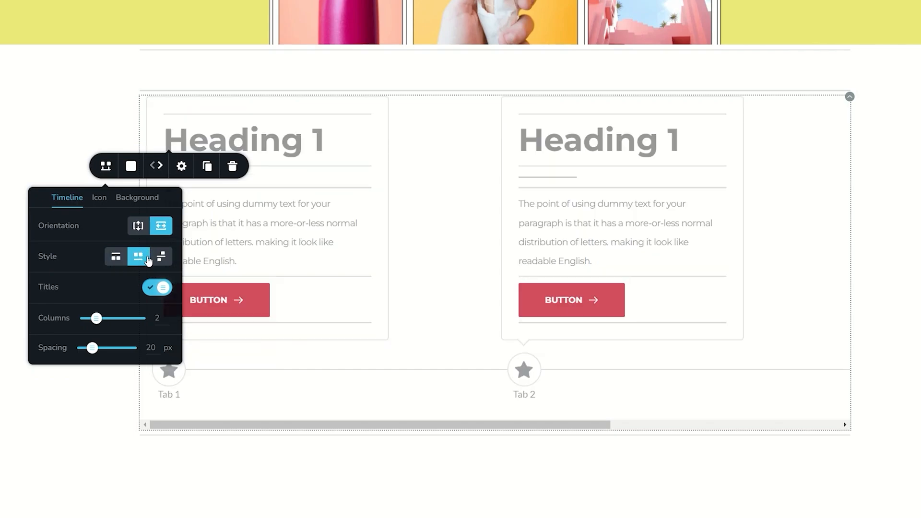
click(161, 255)
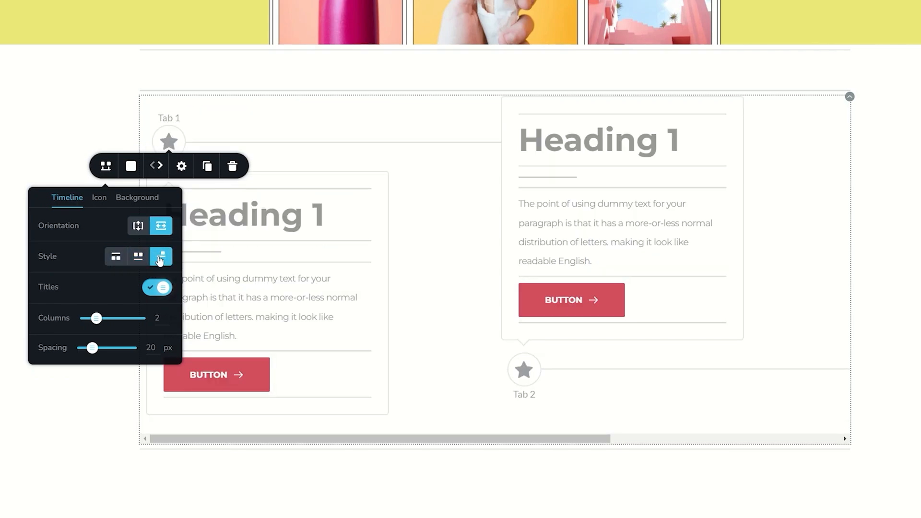
click(115, 260)
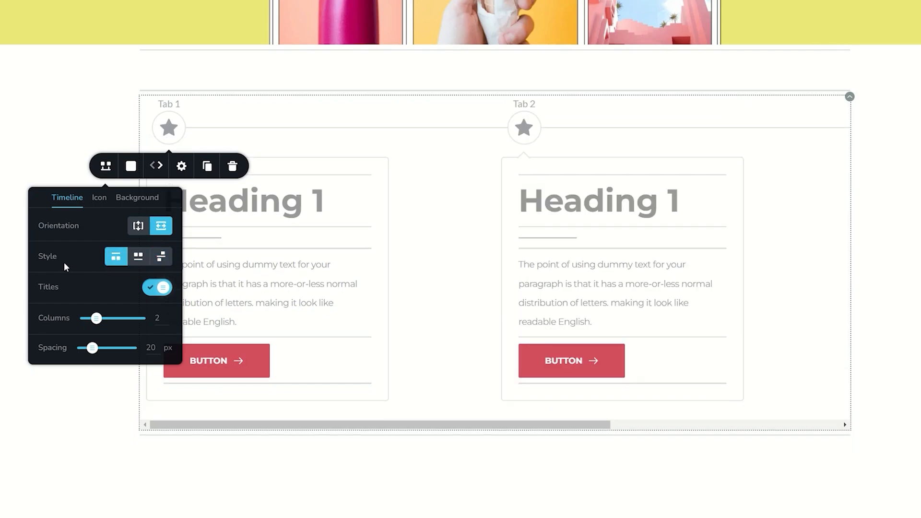
click(165, 288)
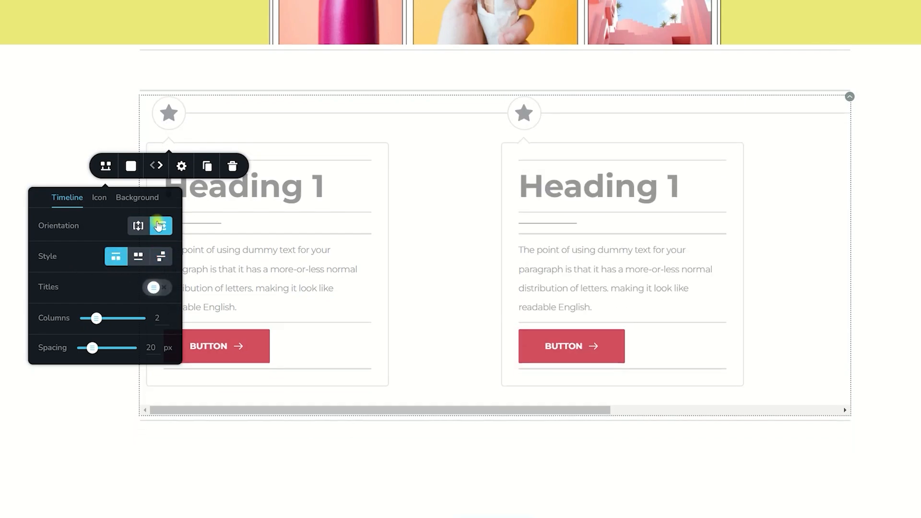
click(159, 289)
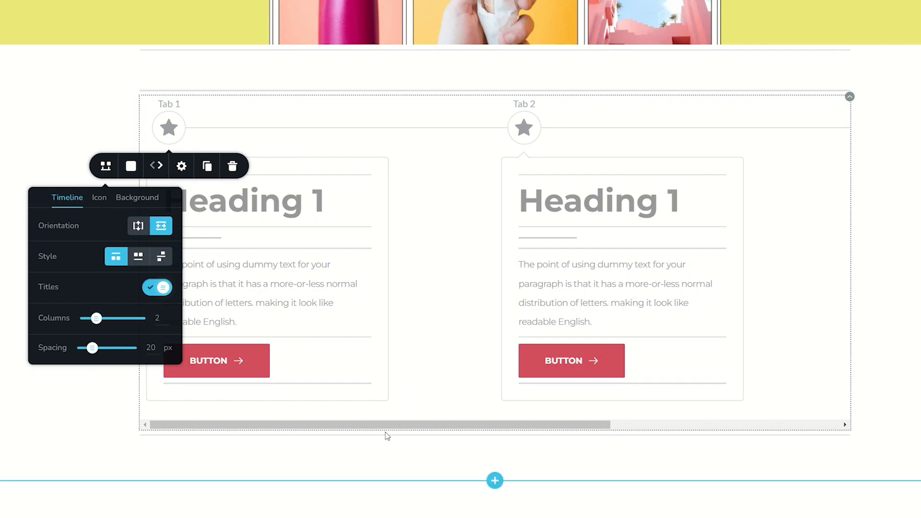
Set the timeline to 3 columns and reduce the width of its content boxes to 359 px
drag(395, 426, 263, 434)
click(173, 133)
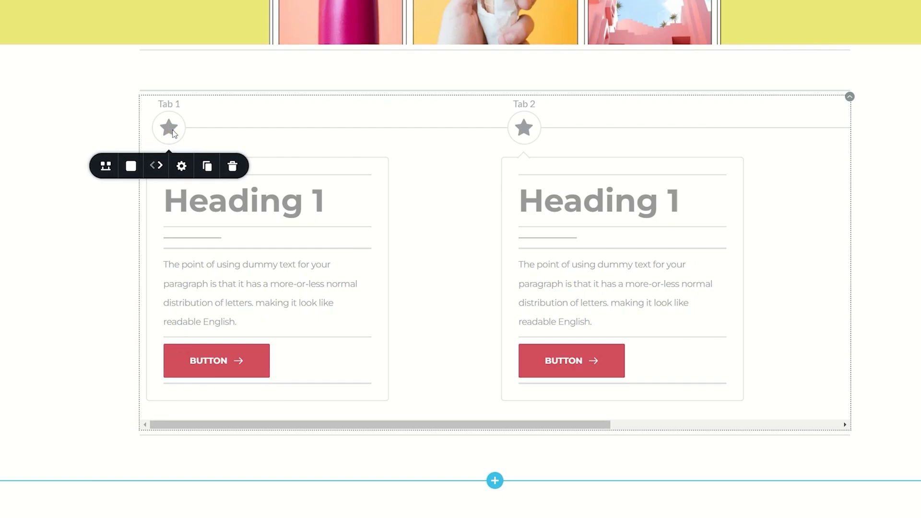
click(105, 168)
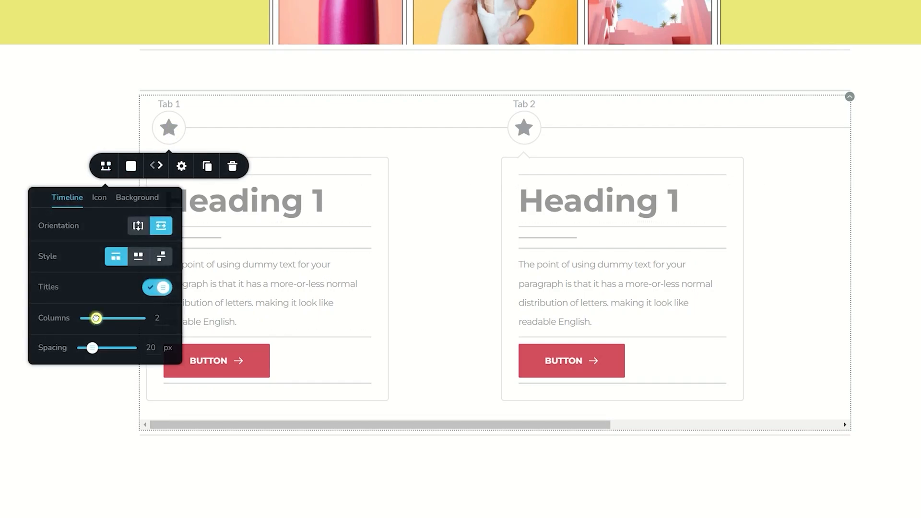
drag(100, 318, 108, 318)
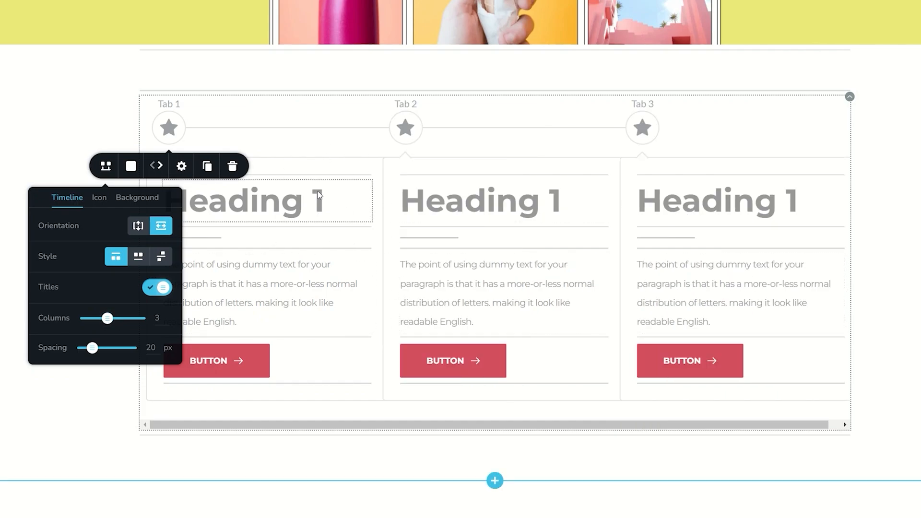
click(182, 166)
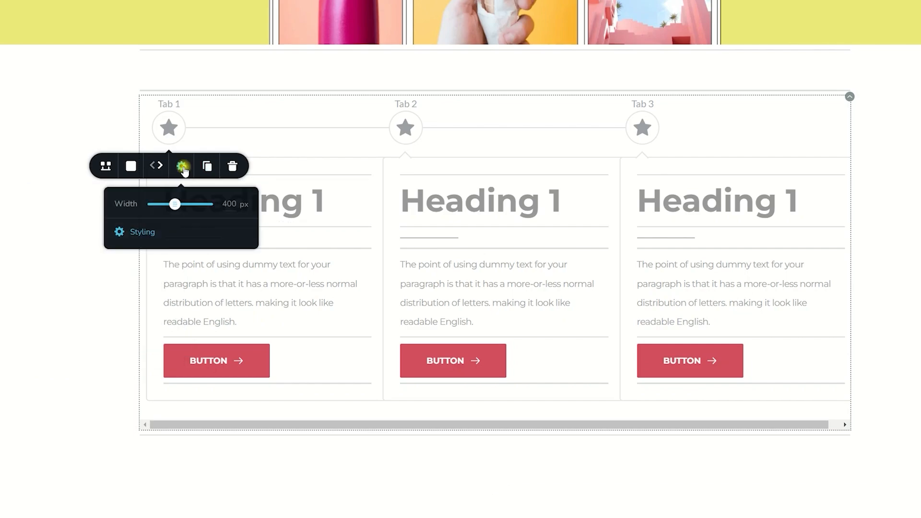
drag(178, 209, 173, 205)
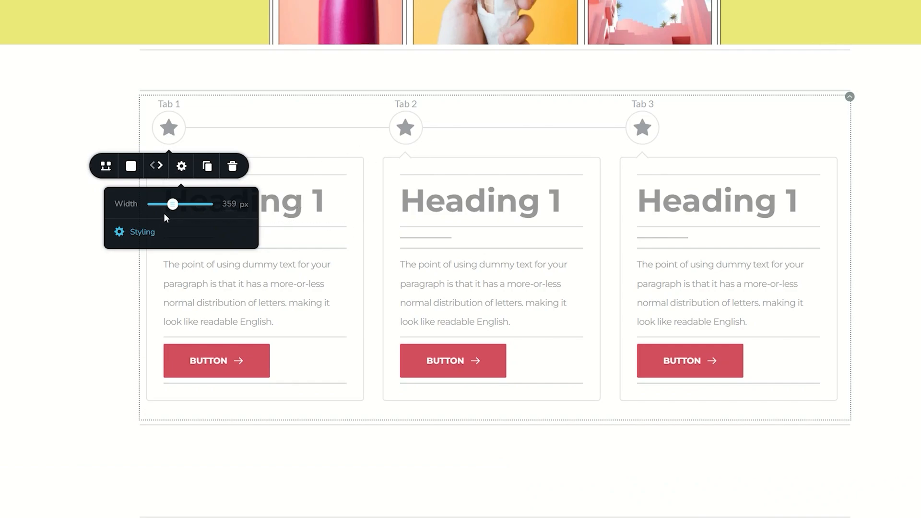
Try a timeline spacing of 61 px, finally setting the spacing to 27 px
click(106, 166)
drag(95, 348, 113, 349)
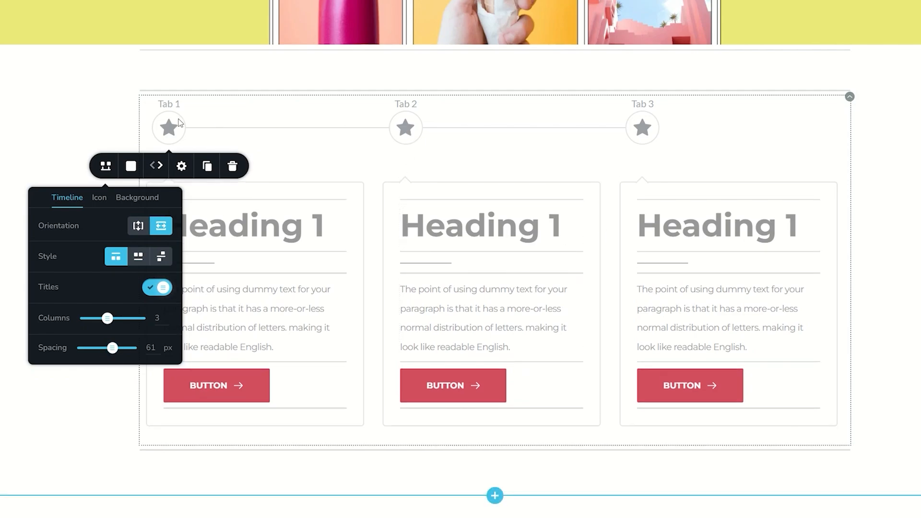
drag(112, 348, 96, 348)
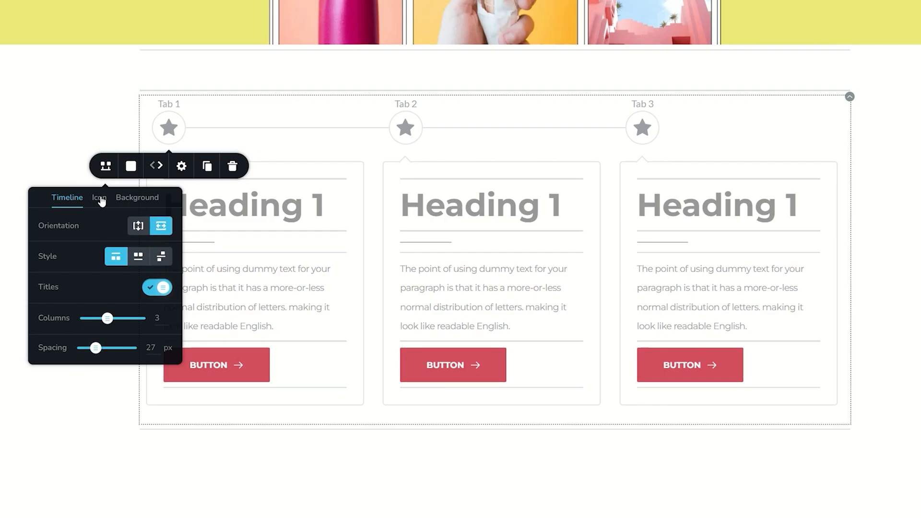
Replace Tab 1's star icon with the filter funnel glyph from the icon library
click(100, 197)
click(157, 233)
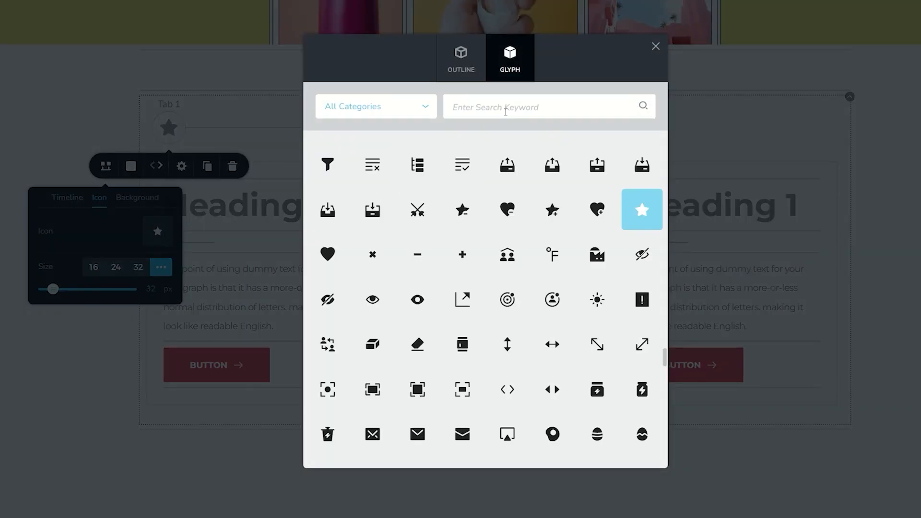
click(331, 176)
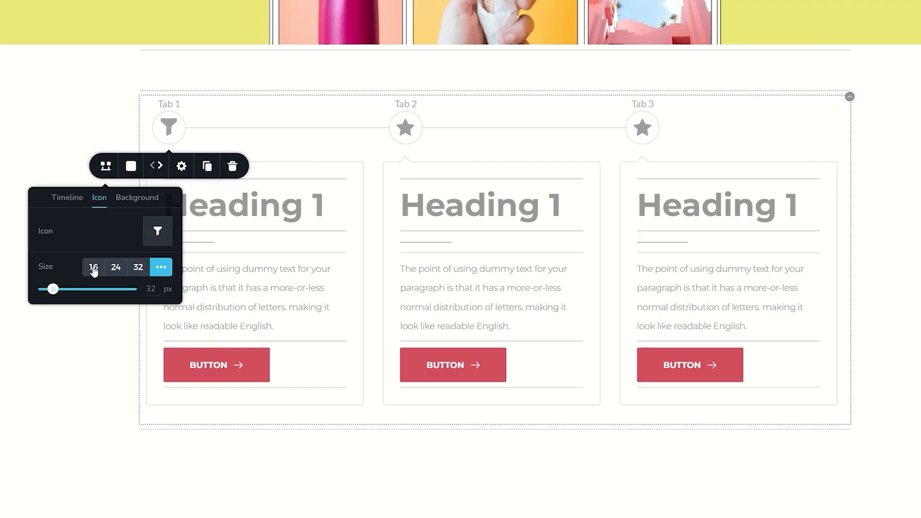
Try the preset timeline icon sizes 32, 24 and 16, and restore the custom size of 32 px
click(137, 268)
click(115, 267)
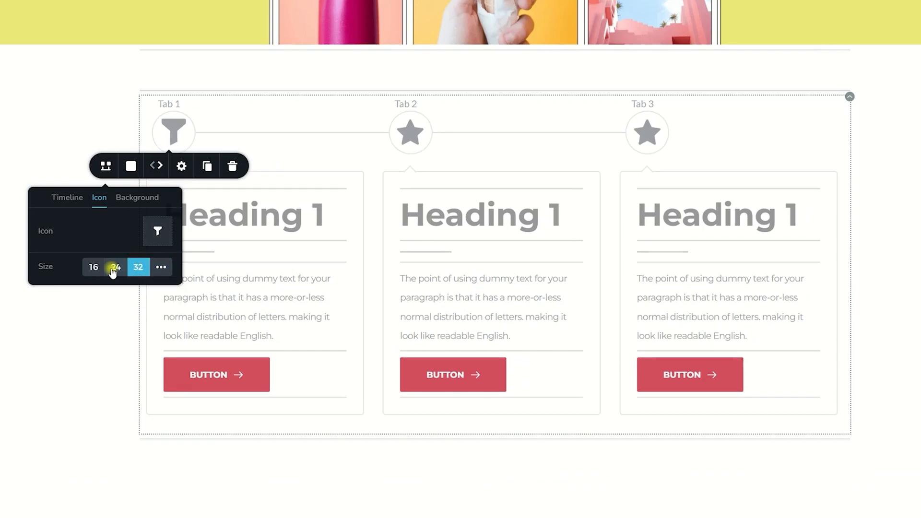
click(94, 267)
click(161, 267)
drag(77, 290, 52, 289)
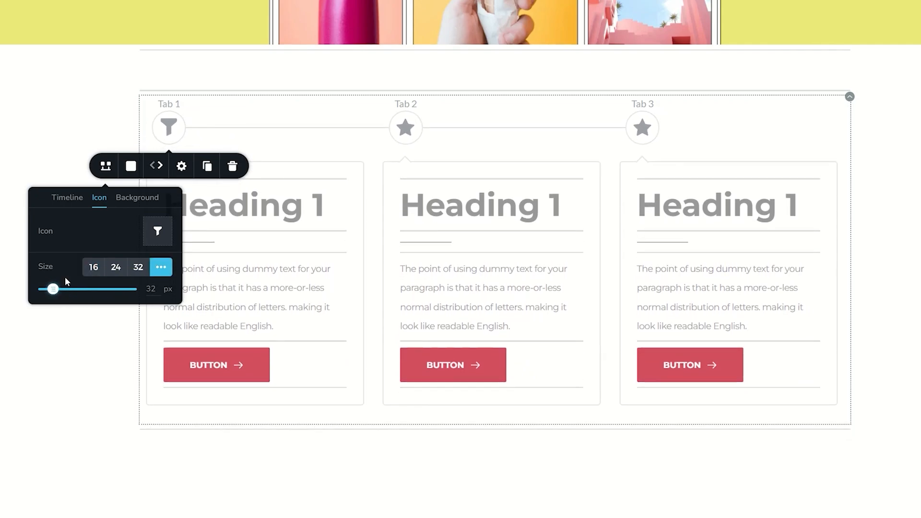
Set the icon background size to 21 px, try square corners, and increase the custom corner radius until the backgrounds are circular
click(137, 197)
drag(72, 256, 76, 256)
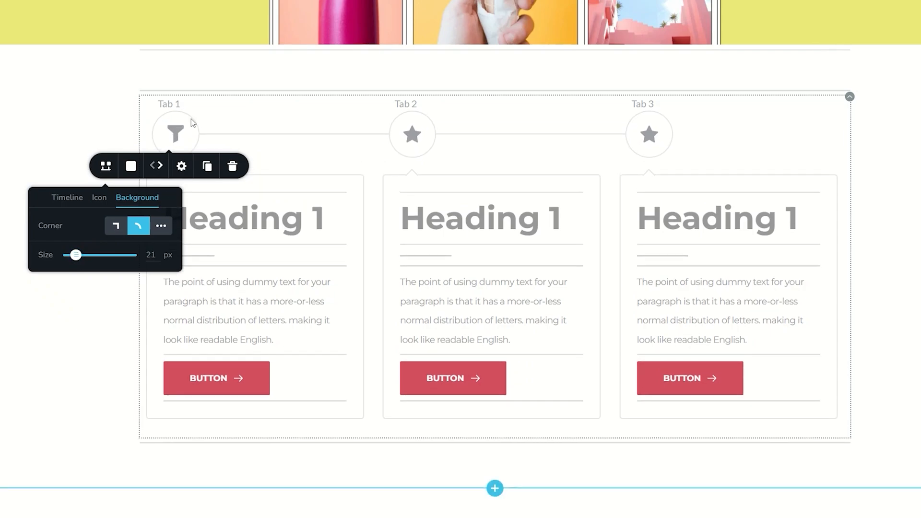
click(116, 226)
click(159, 227)
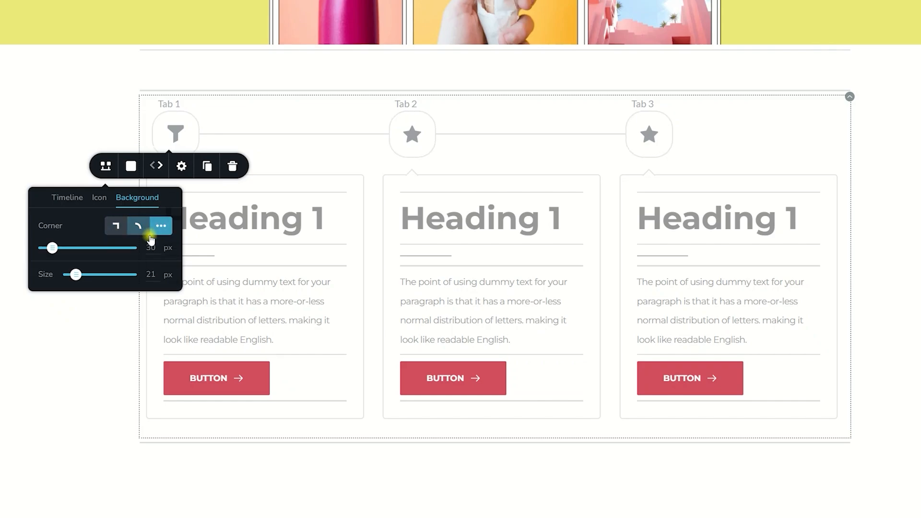
drag(54, 248, 68, 247)
drag(68, 247, 68, 247)
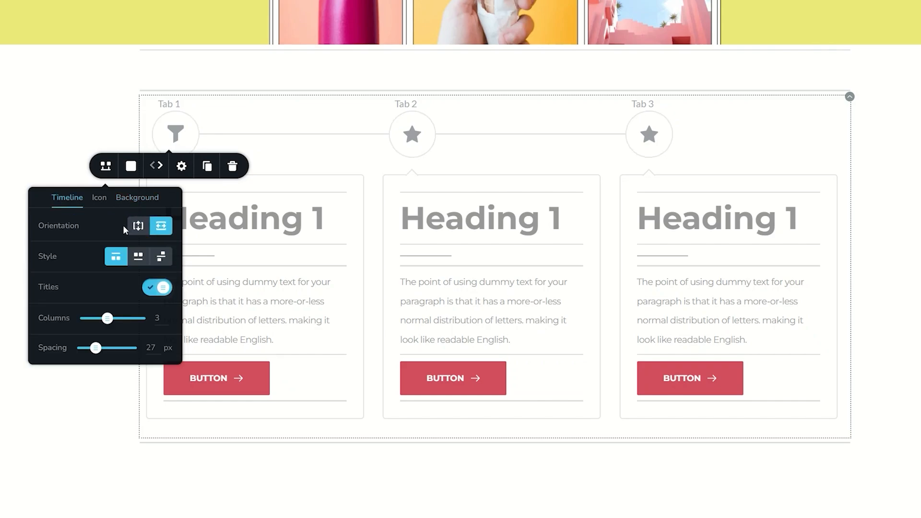
Try the vertical timeline orientation with its second and third styles, and restore the first style
click(138, 226)
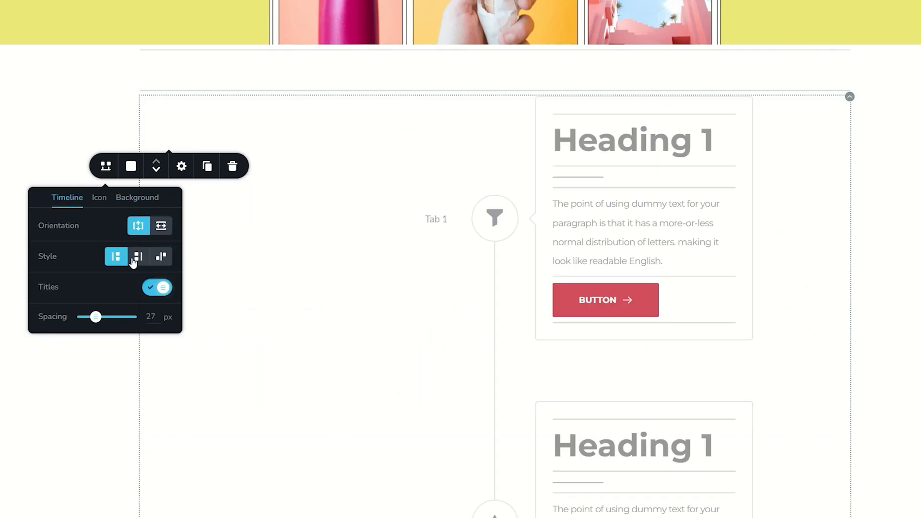
click(138, 258)
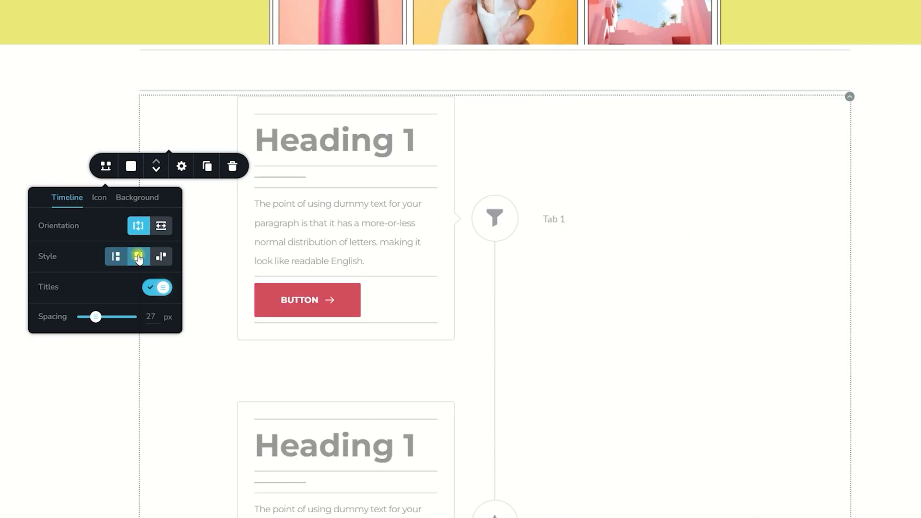
click(164, 258)
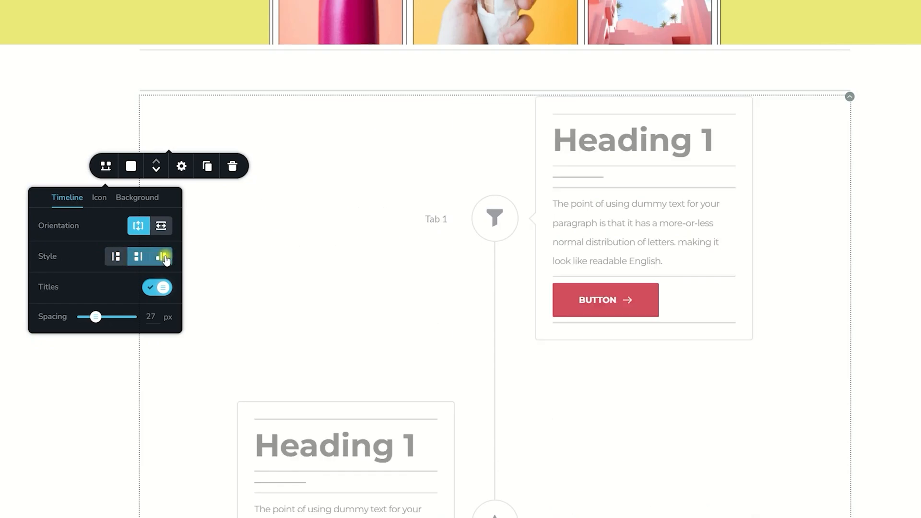
click(115, 257)
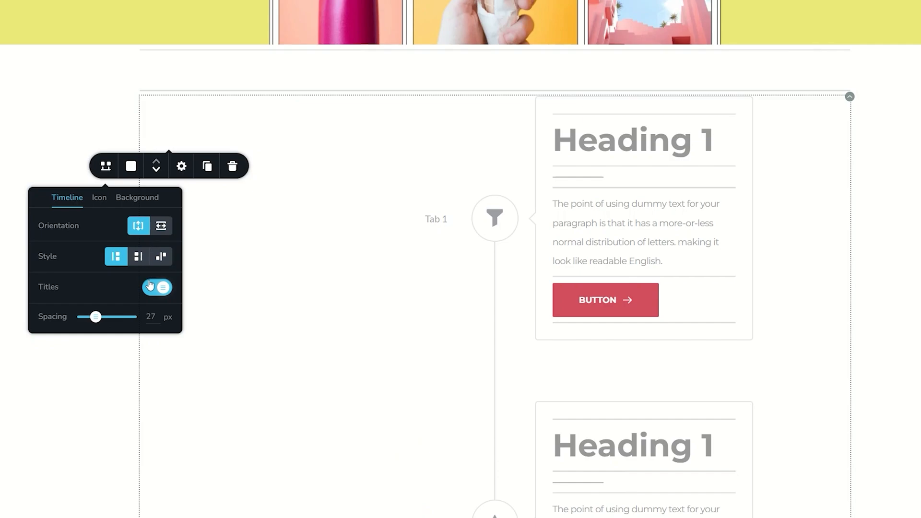
Turn the titles off and on again, set the spacing to 32 px, and return the timeline to horizontal orientation
click(150, 288)
click(150, 288)
drag(96, 317, 101, 317)
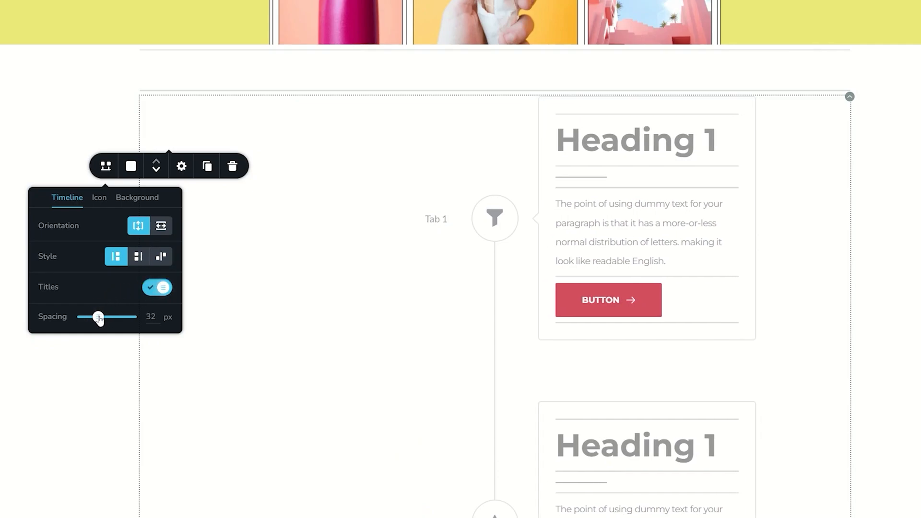
click(161, 226)
Give Tab 1 the yellow background #ede97a and colour its icon red #d34d5e
click(130, 166)
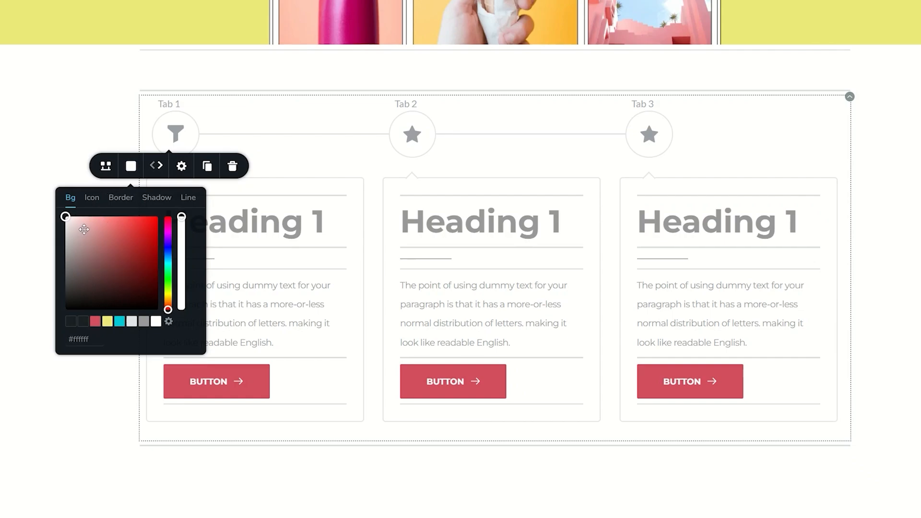
click(107, 321)
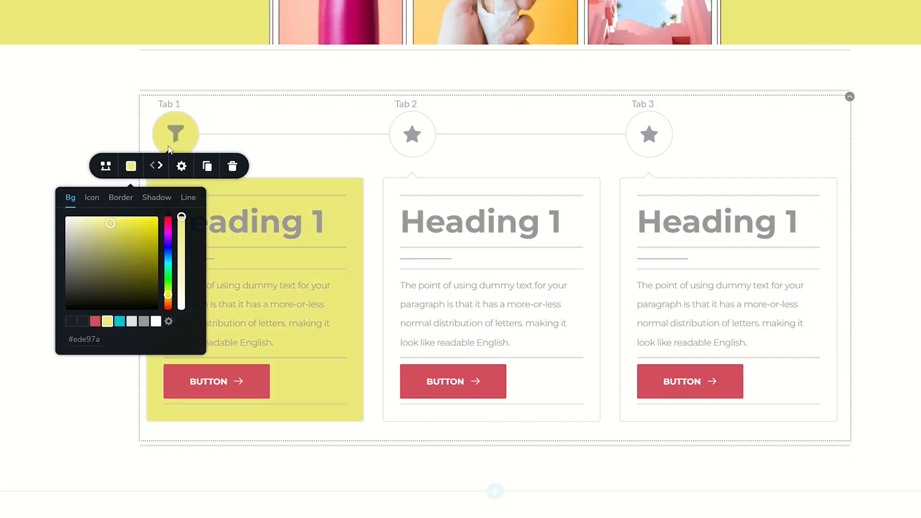
click(92, 198)
click(95, 321)
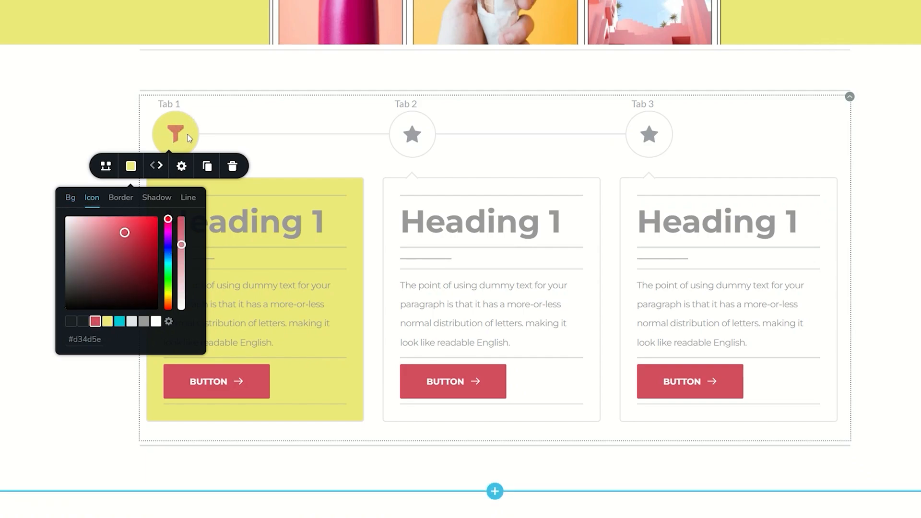
Colour Tab 1's border turquoise and the timeline's connecting line red using the palette colours
click(120, 198)
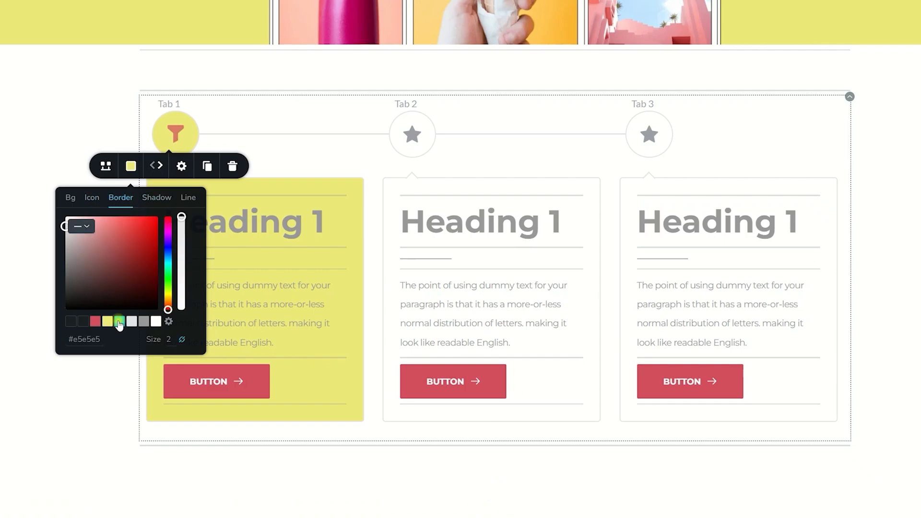
click(119, 322)
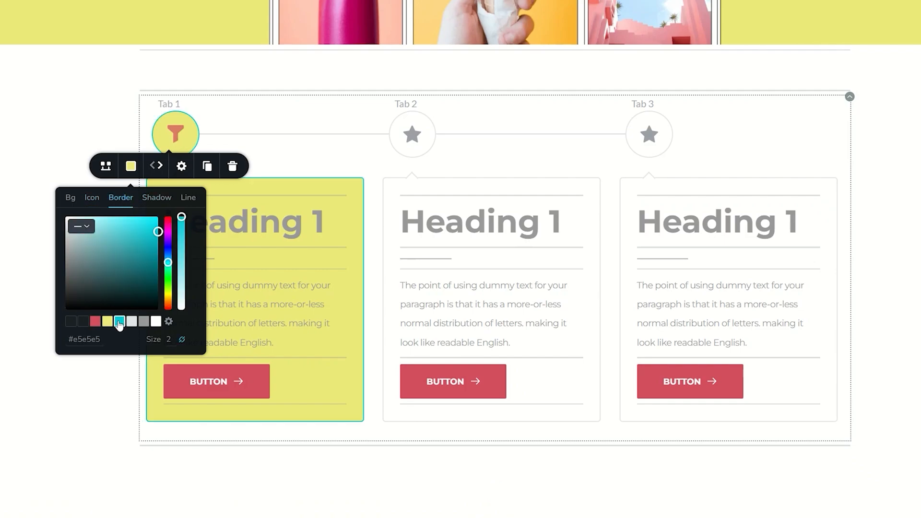
click(188, 198)
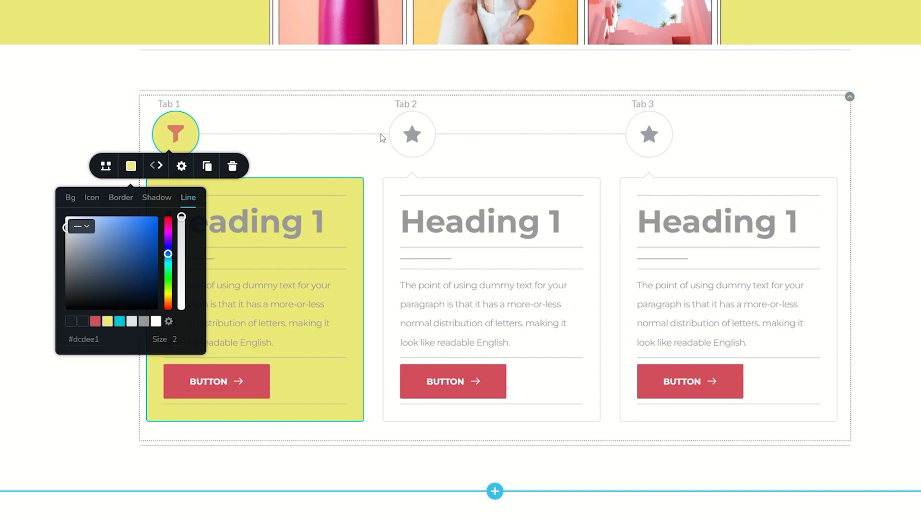
click(95, 322)
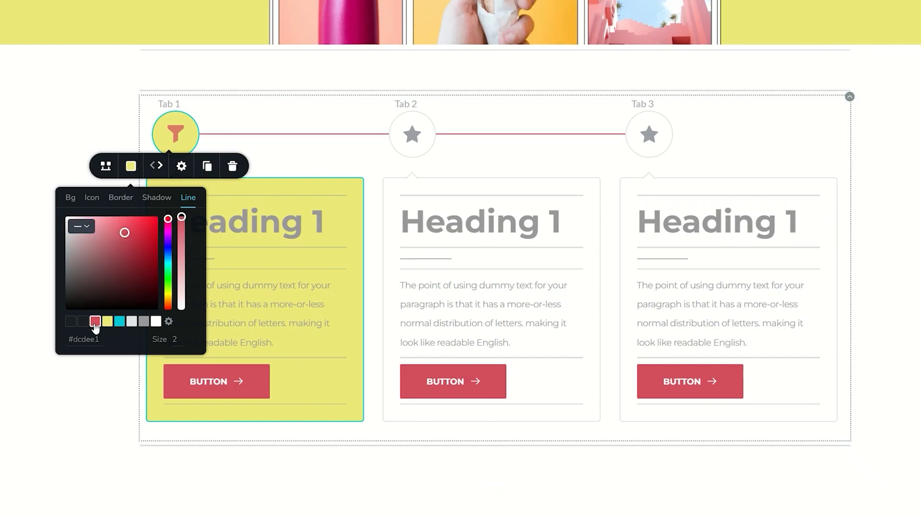
Set the timeline tab titles to the Montserrat font at 19 px
click(173, 105)
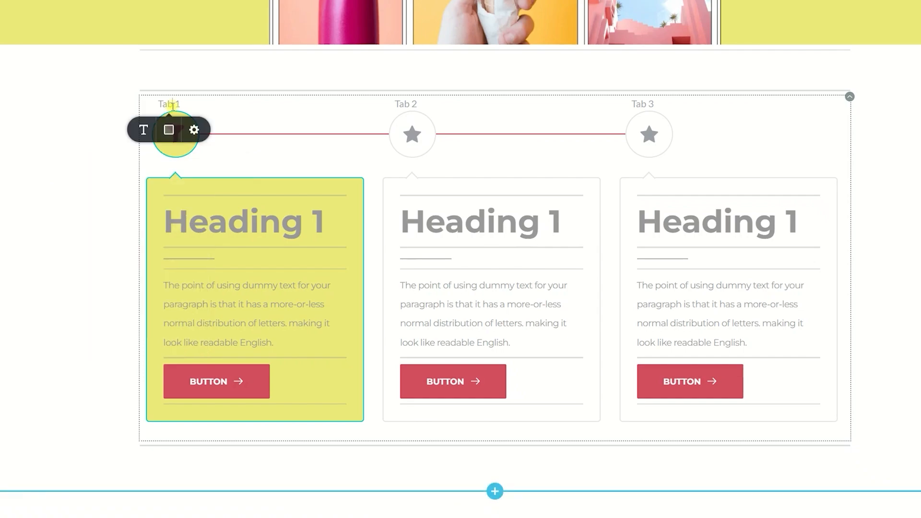
click(143, 131)
click(72, 190)
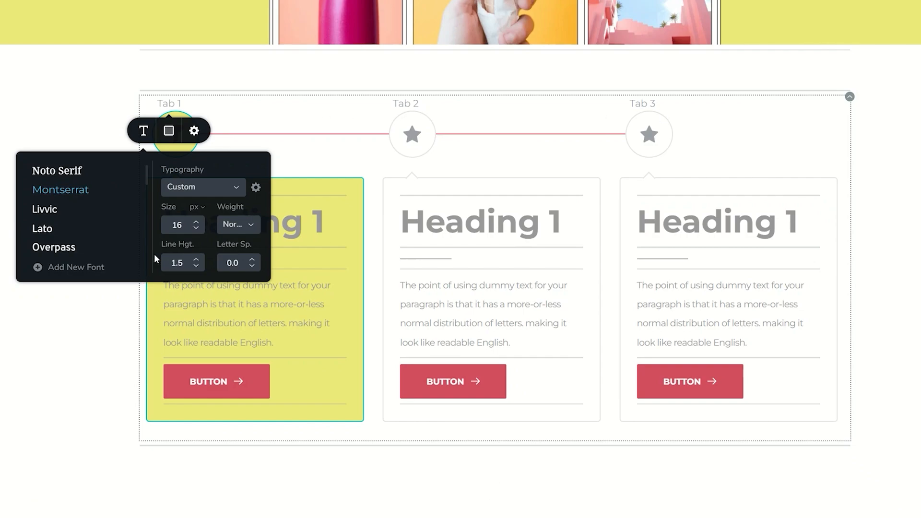
click(196, 222)
click(196, 221)
click(195, 221)
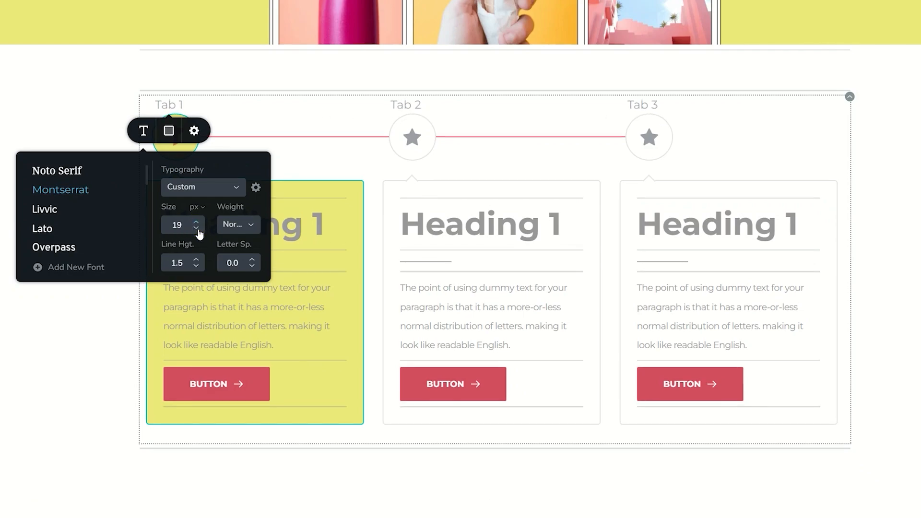
Colour the tab titles blue #184eba and raise their opacity to the maximum
click(168, 130)
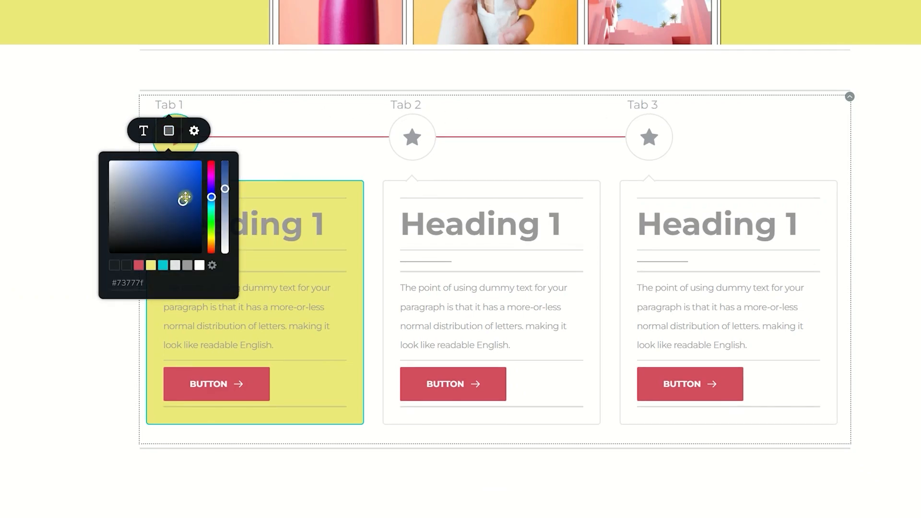
click(190, 186)
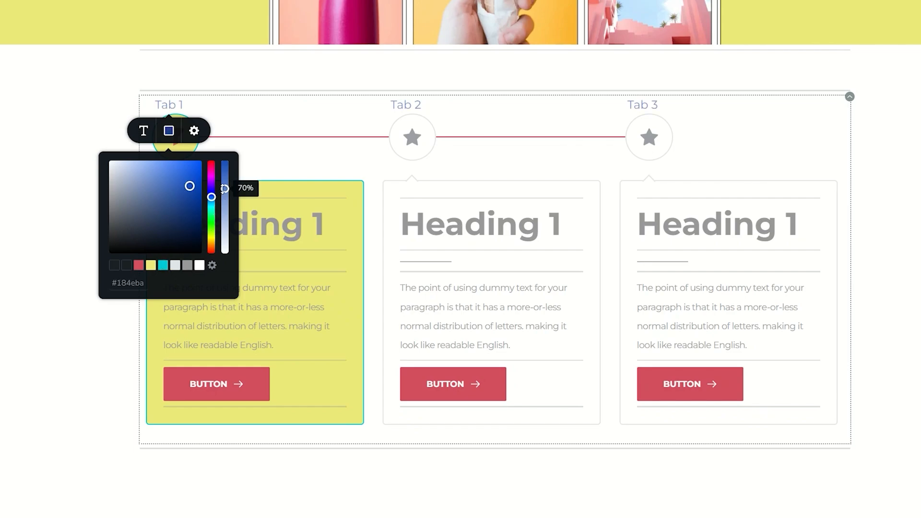
drag(225, 188, 223, 156)
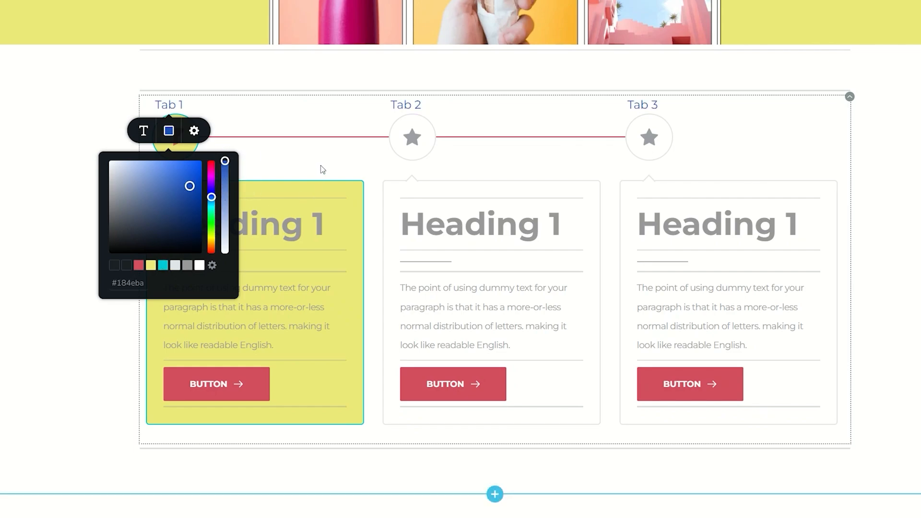
Open the width setting of the timeline's content boxes in the smaller-screen view
click(285, 326)
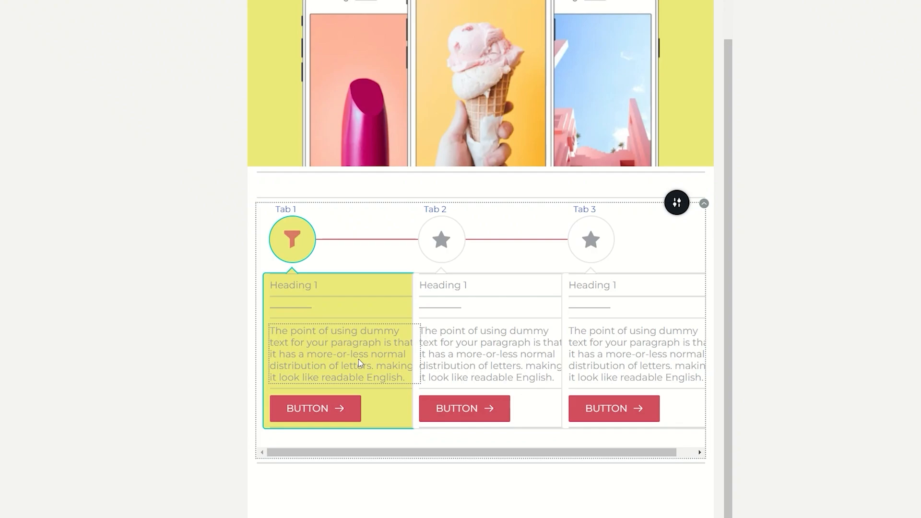
click(302, 236)
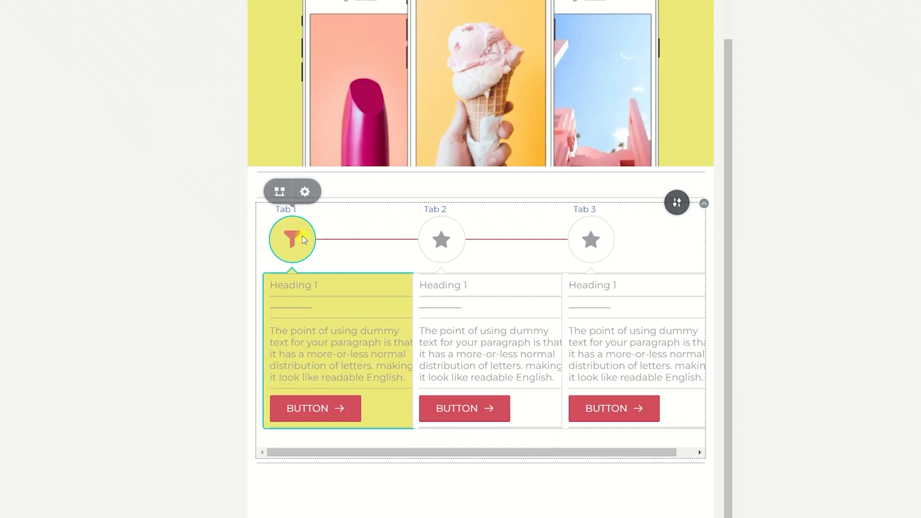
click(304, 197)
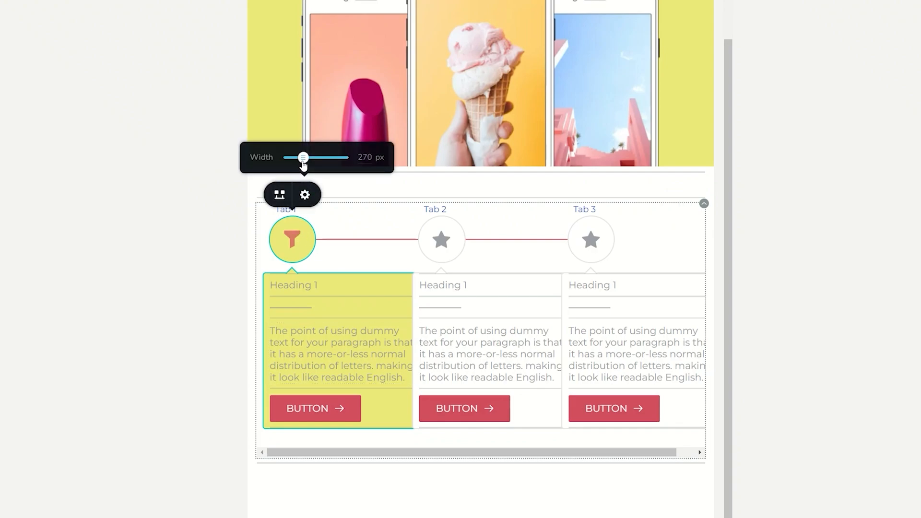